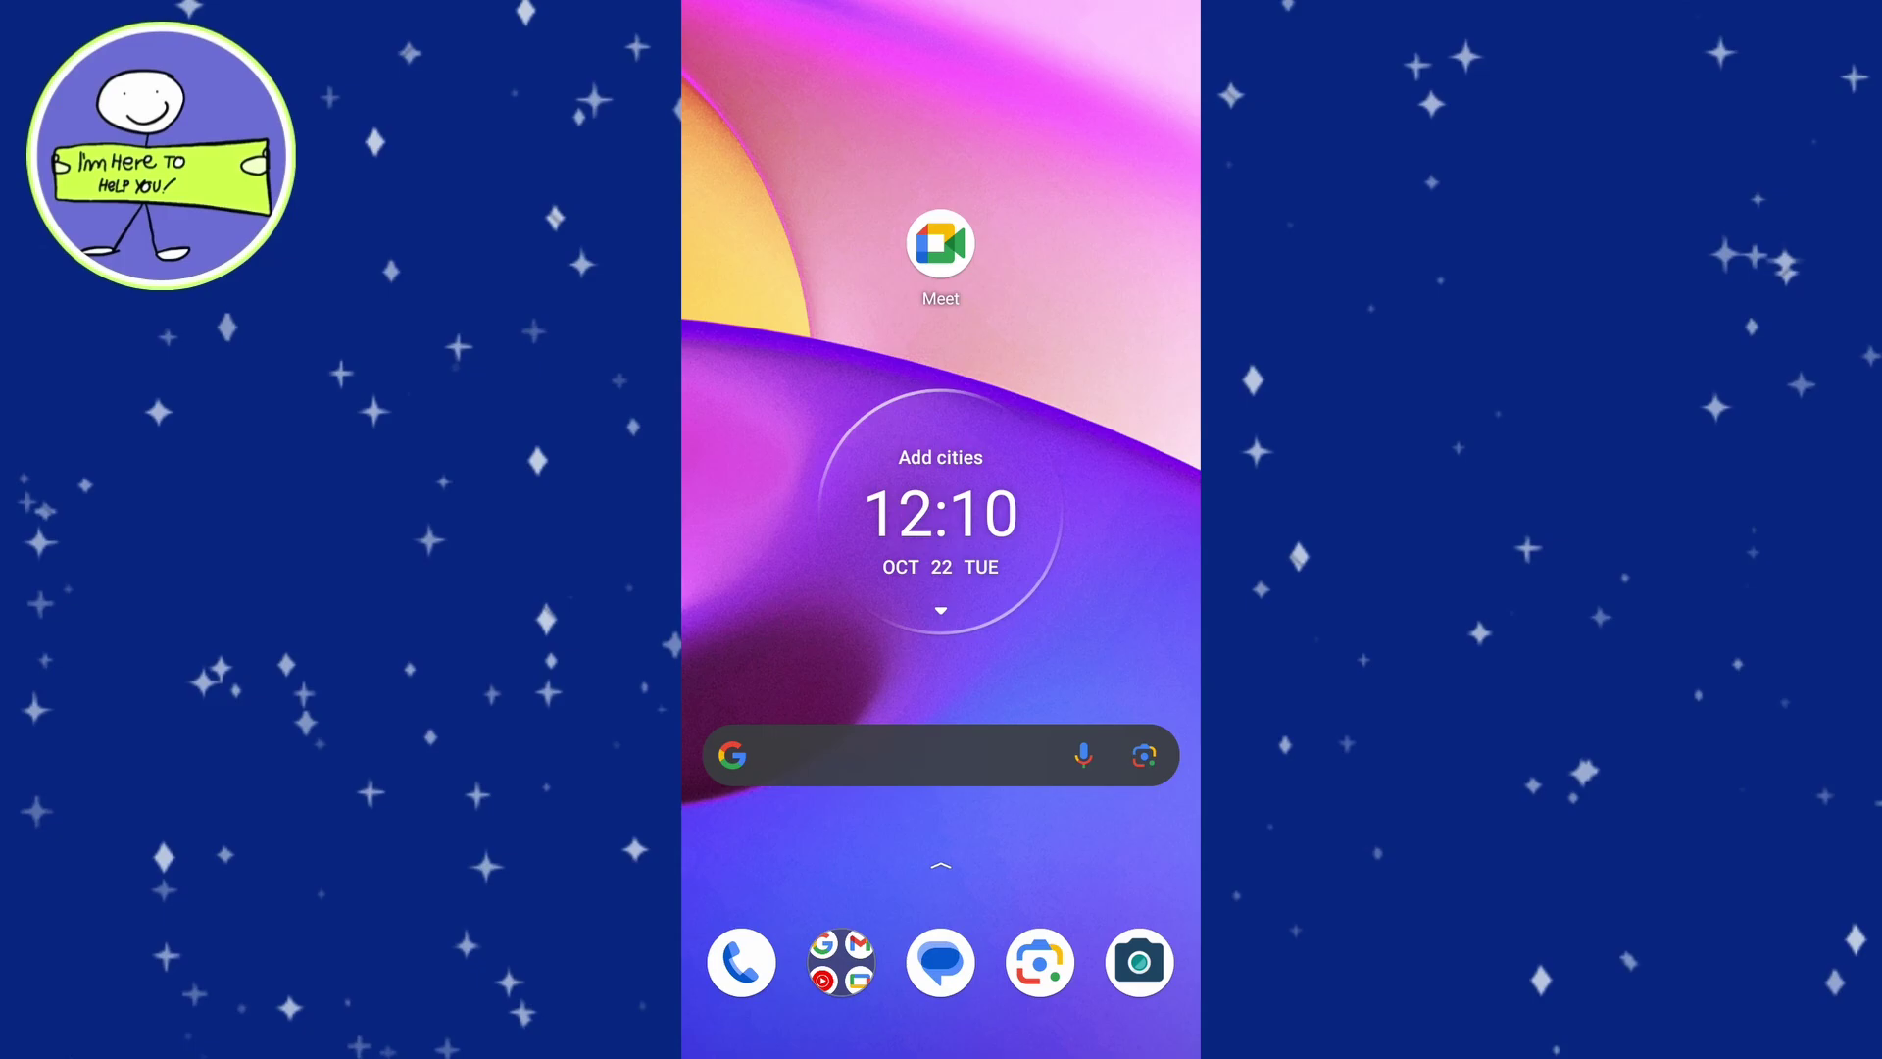
# Long-press the Meet icon on the home screen to show its shortcut menu
pyautogui.click(940, 244)
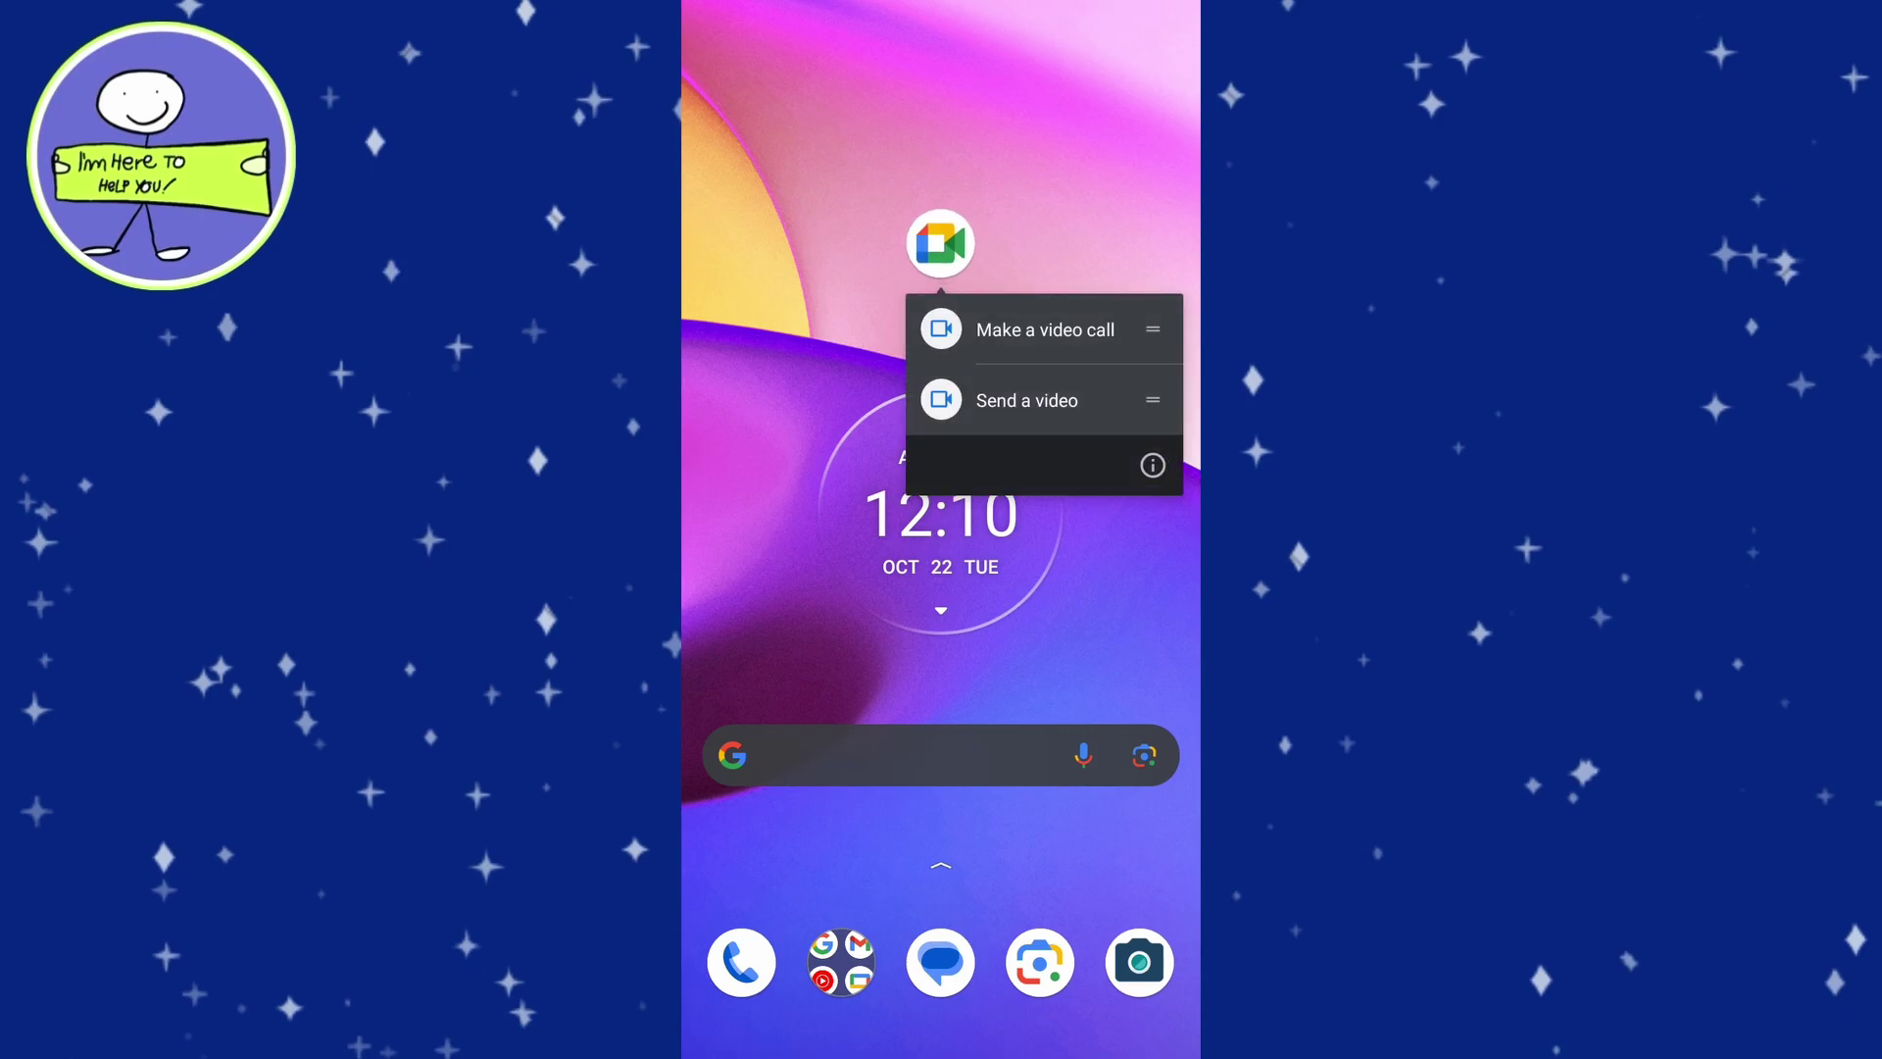
# Open Meet's App info page from the shortcut menu's info button
pyautogui.click(1153, 466)
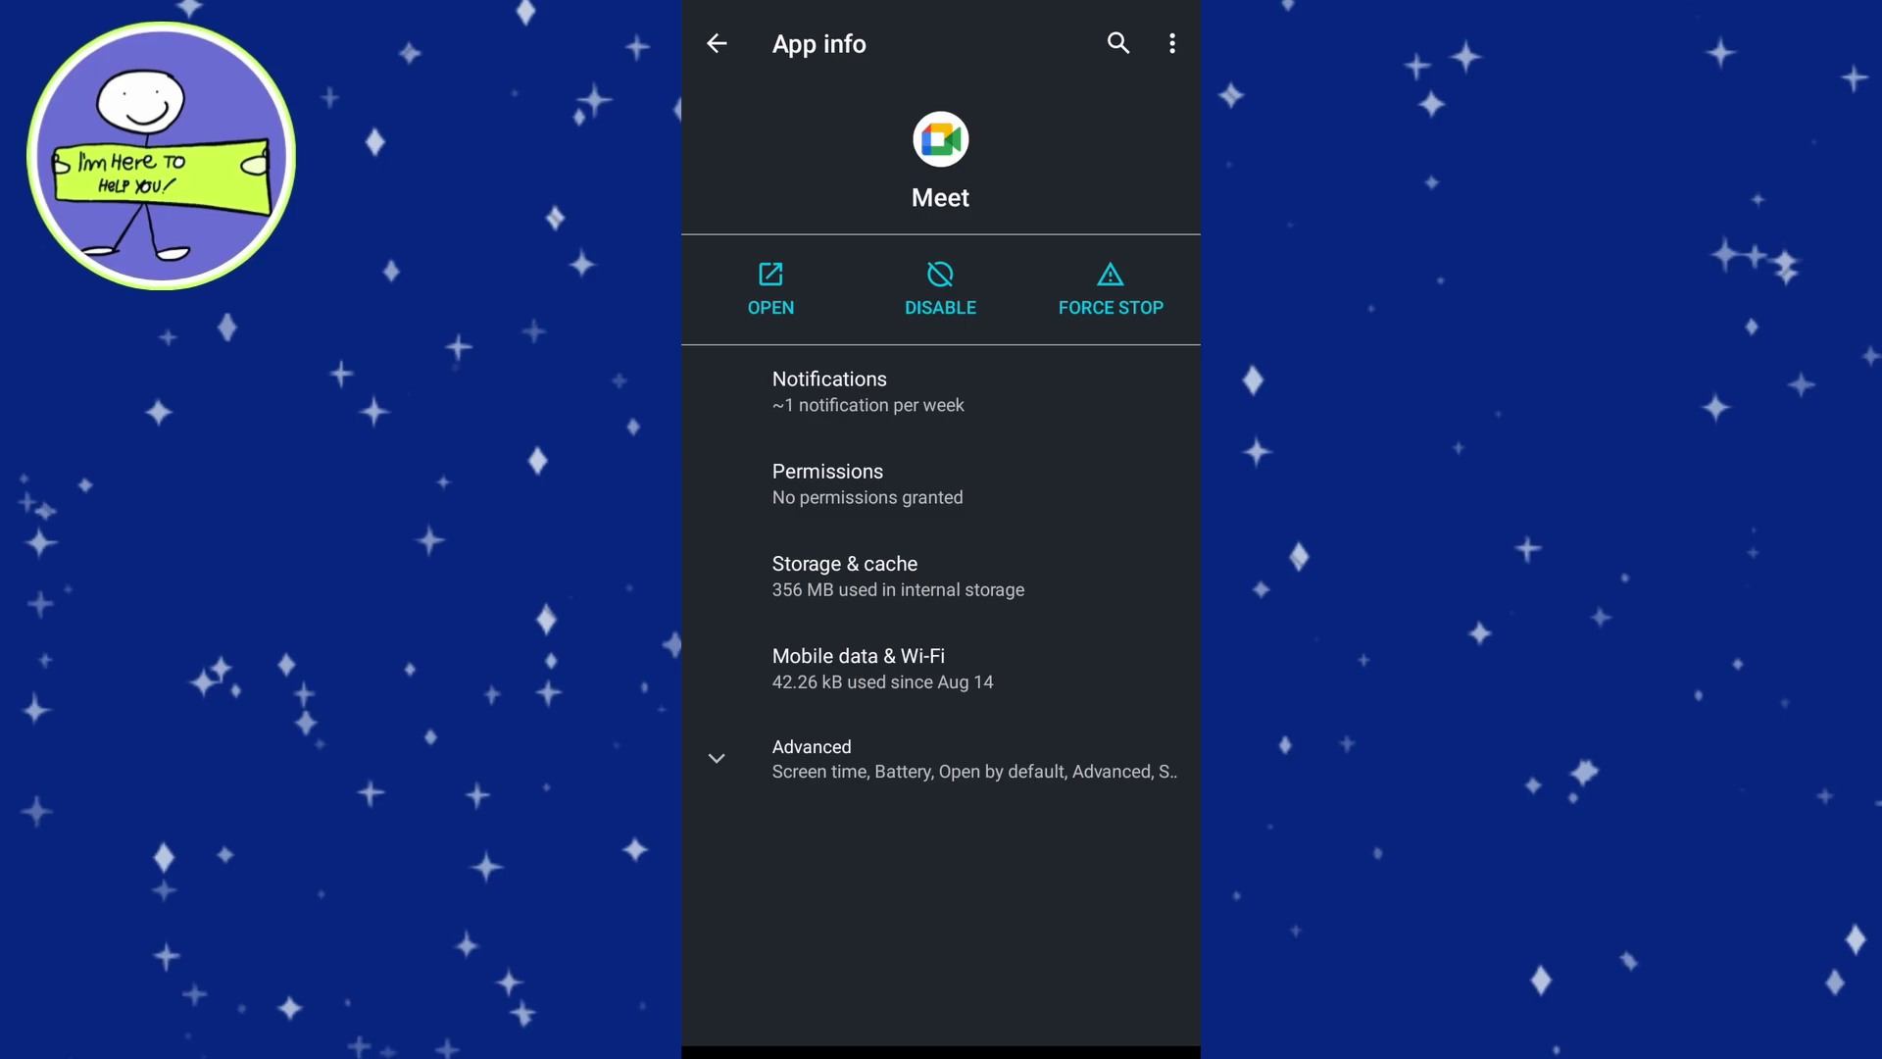
# Open Meet's Permissions page from App info
pyautogui.click(829, 484)
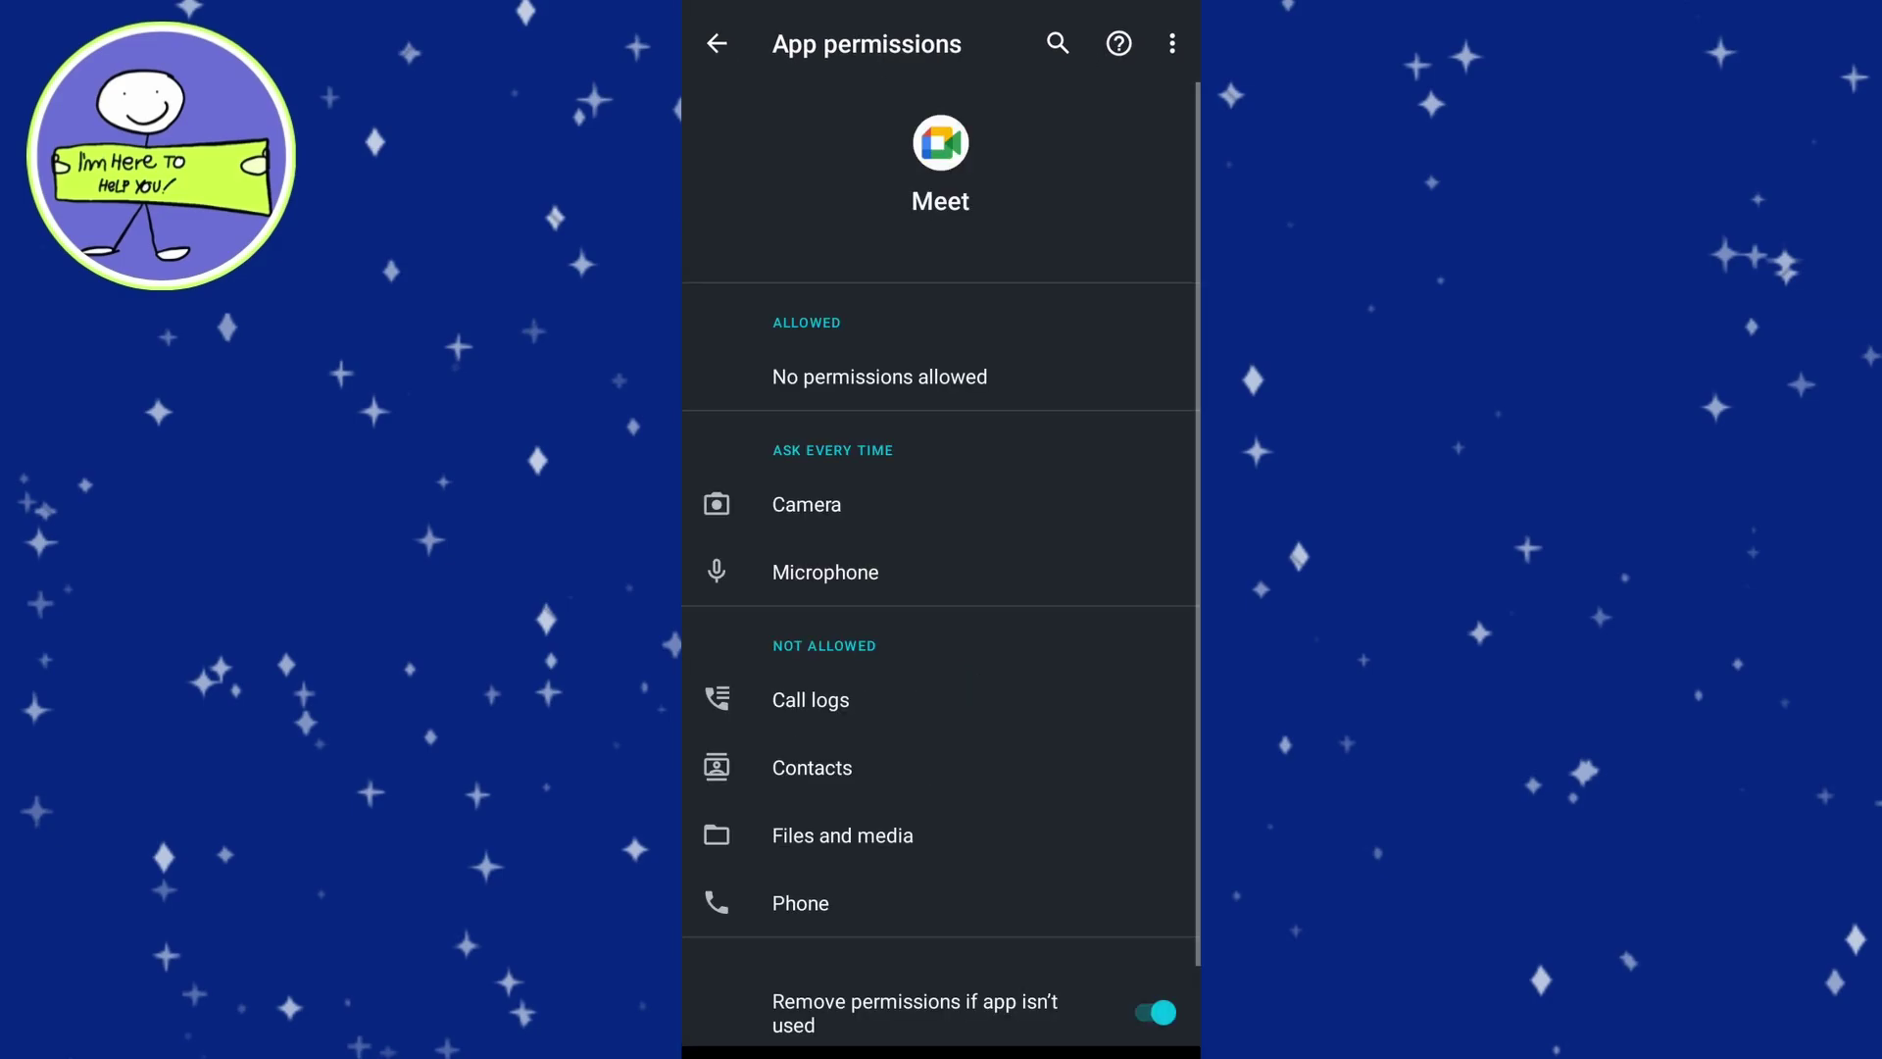
pyautogui.scroll(-2, 941, 588)
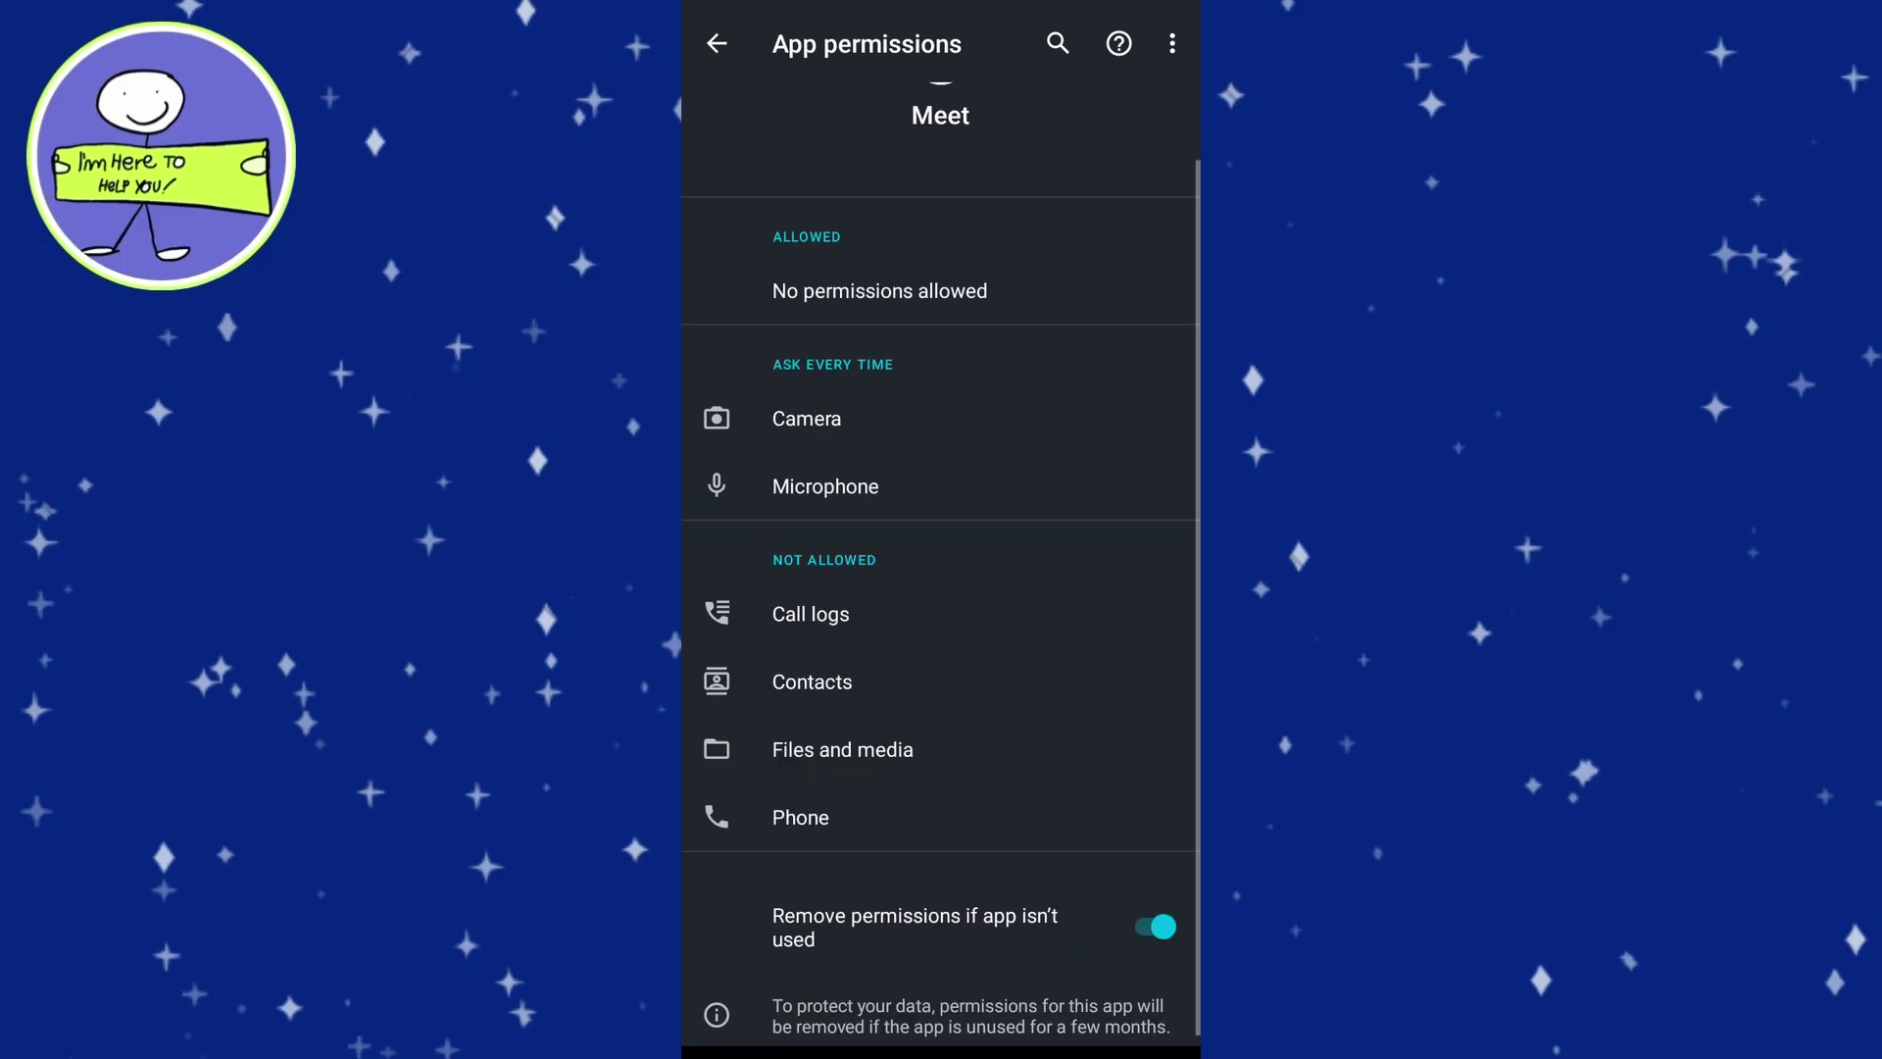